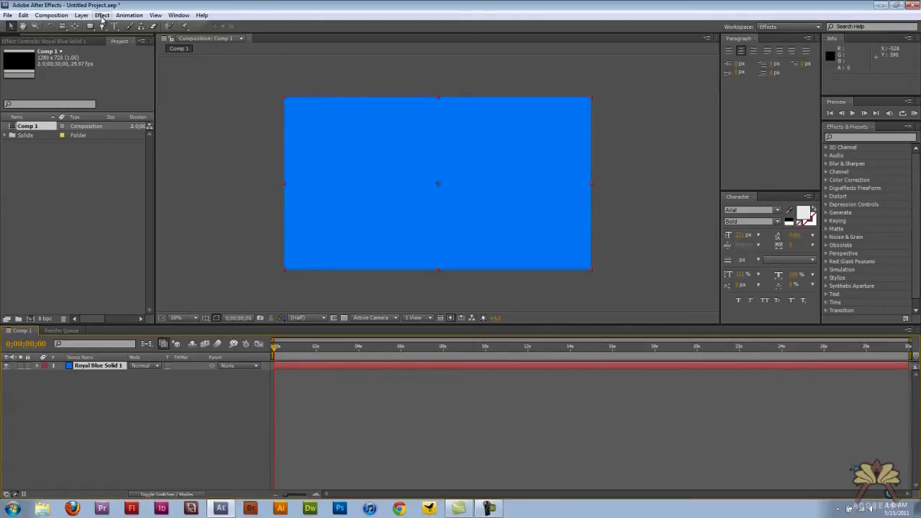
With Royal Blue Solid 1 selected, open the Effect menu
click(102, 16)
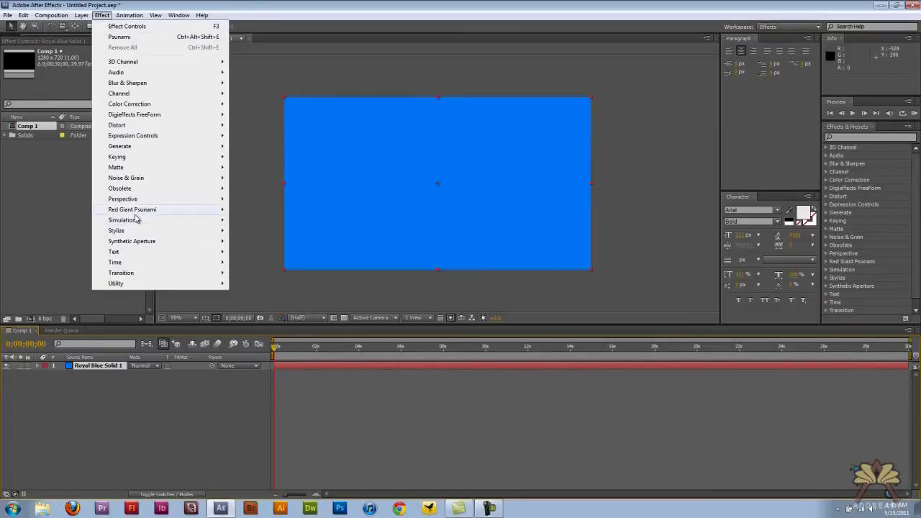
Apply Red Giant Psunami to Royal Blue Solid 1 and scrub ahead to see the ocean
mouse_move(149, 210)
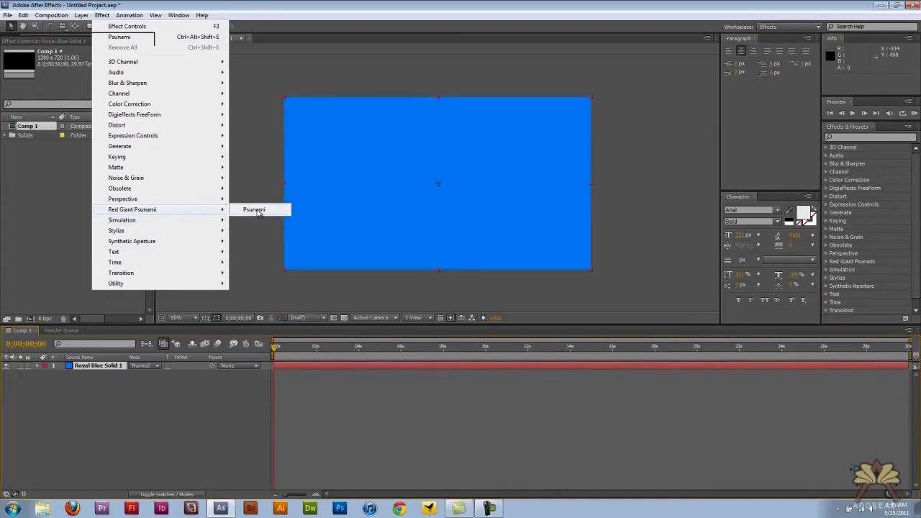
click(254, 210)
mouse_move(275, 347)
mouse_down()
mouse_move(346, 347)
mouse_move(271, 346)
mouse_up()
Play back the sunset ocean animation, then preview it from the first frame
key(space)
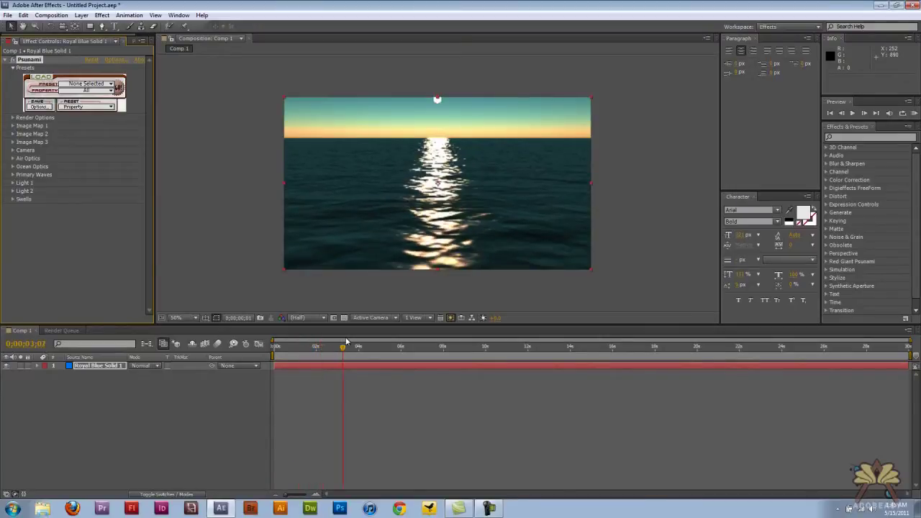
drag(322, 344, 281, 345)
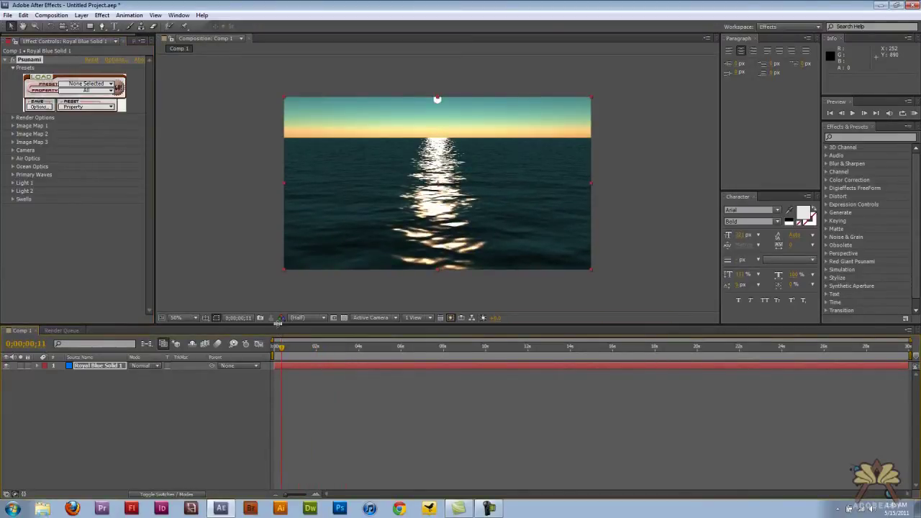
click(276, 350)
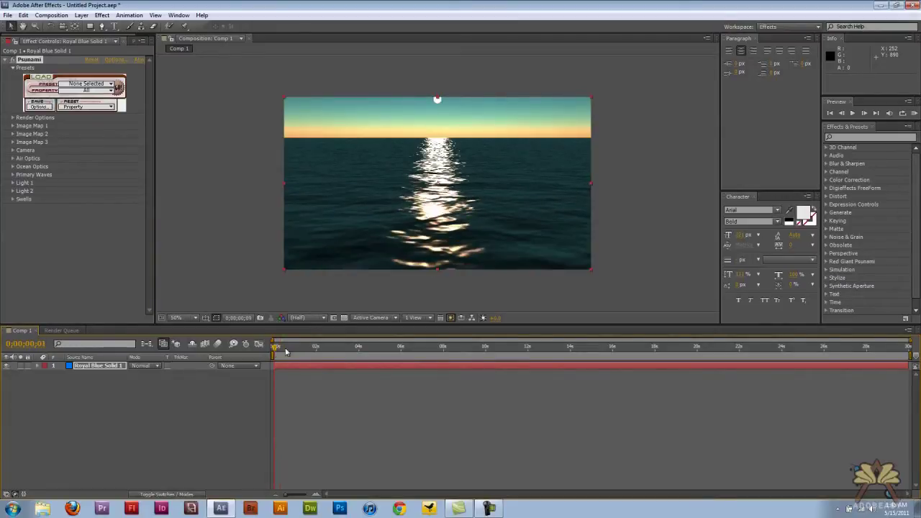
mouse_move(285, 351)
mouse_down()
mouse_move(308, 350)
mouse_move(273, 351)
mouse_up()
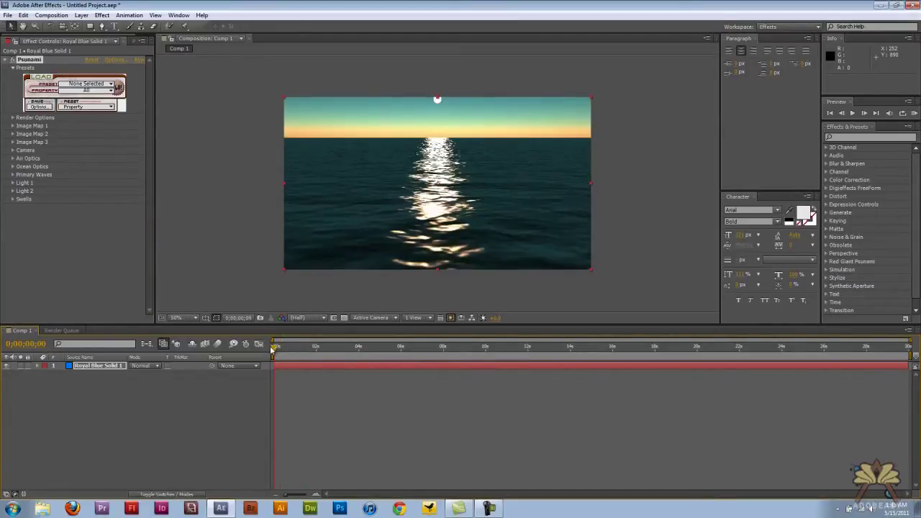
click(854, 114)
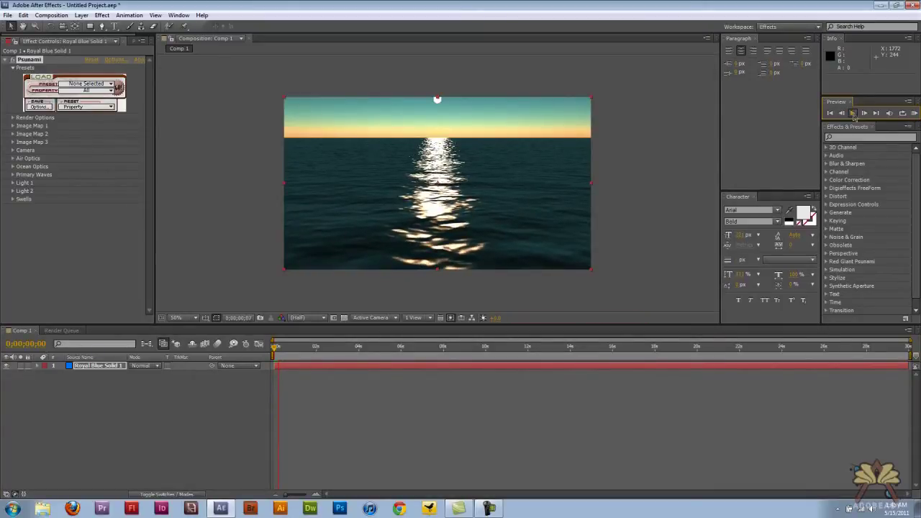
click(853, 116)
drag(276, 348, 256, 343)
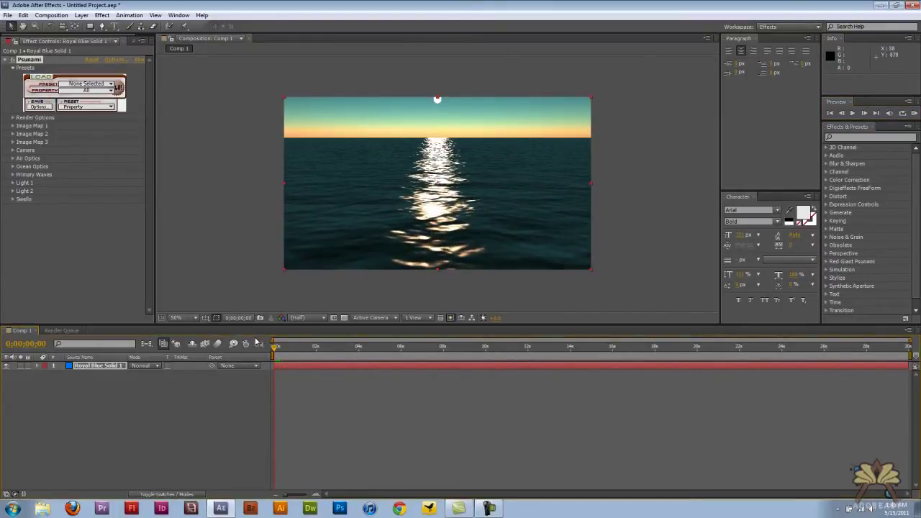
mouse_move(272, 346)
mouse_down()
mouse_move(411, 359)
mouse_move(264, 345)
mouse_up()
click(13, 150)
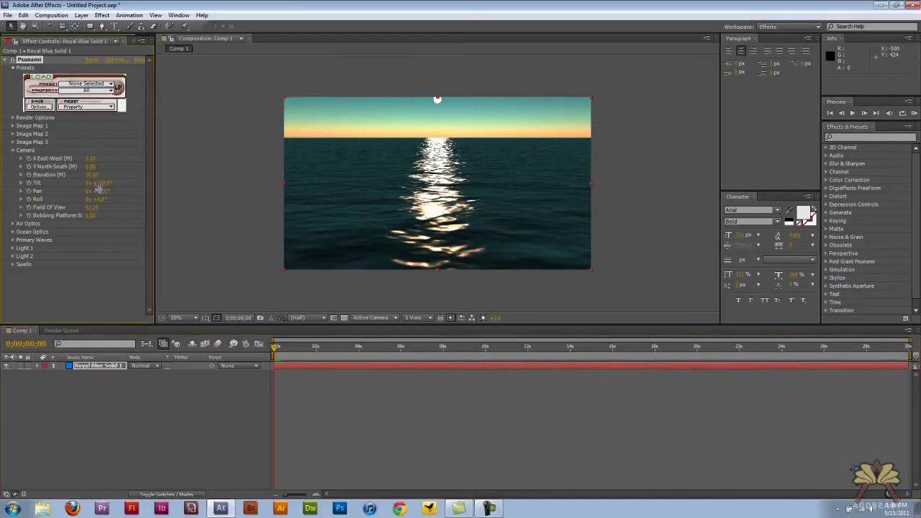
Try the camera tilt and pan, revert the tilt, and set Swells 2-Roughness to 0.20
mouse_move(99, 186)
mouse_down()
mouse_move(126, 186)
mouse_move(81, 182)
mouse_move(96, 182)
mouse_up()
key(ctrl+z)
mouse_move(97, 190)
mouse_down()
mouse_move(75, 186)
mouse_move(104, 192)
mouse_up()
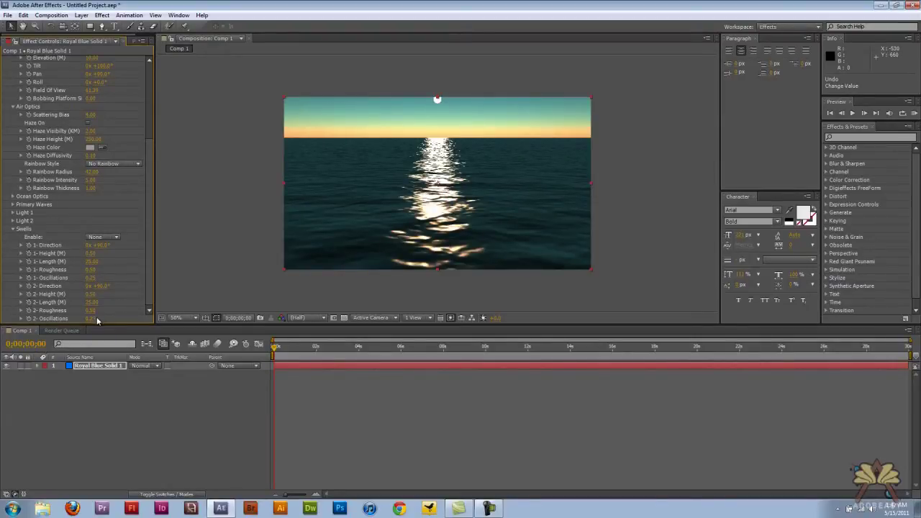
drag(99, 310, 89, 311)
Expand Light 1 and scrub its Viewed Size up repeatedly to make the sun larger
scroll(135, 300, up, 1)
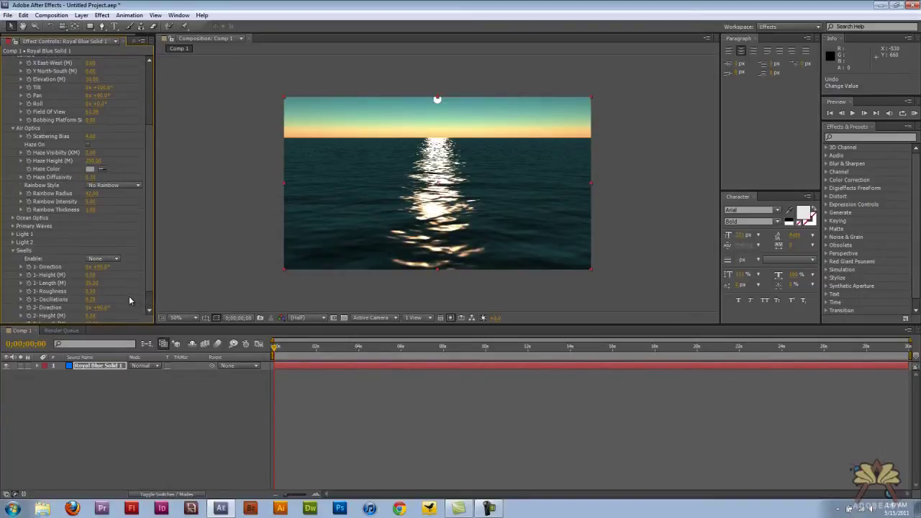
scroll(129, 299, up, 2)
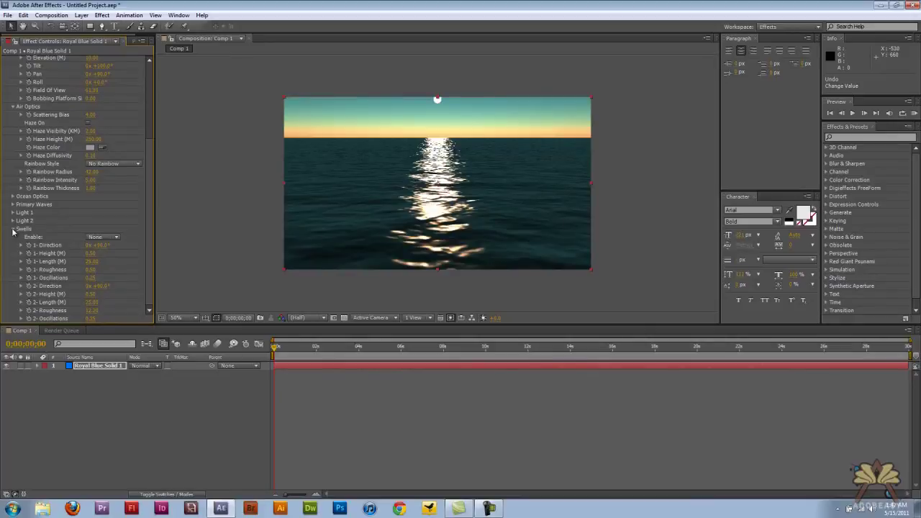
scroll(13, 236, up, 1)
click(12, 302)
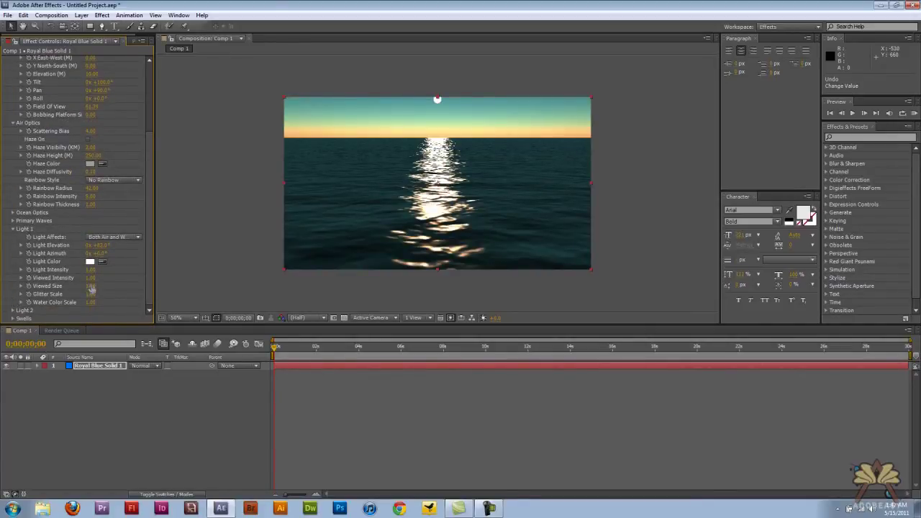
drag(106, 286, 127, 285)
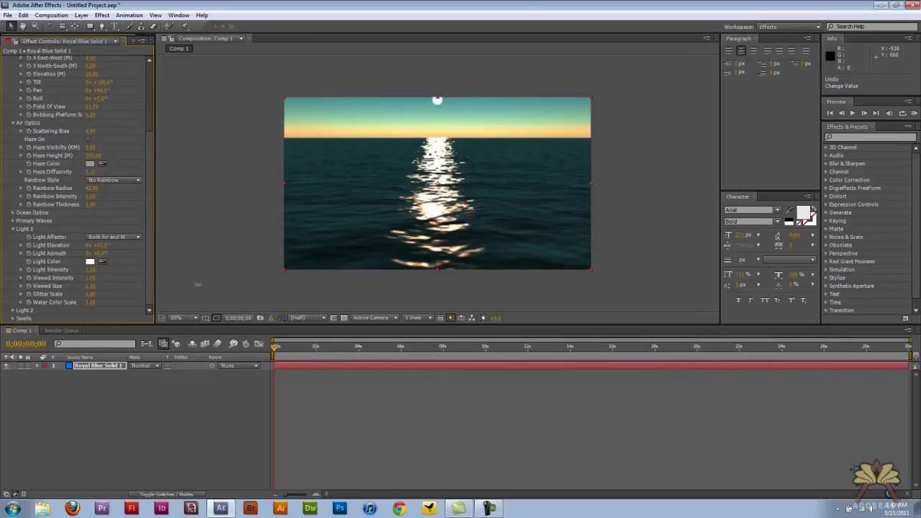
drag(198, 285, 242, 290)
drag(357, 296, 357, 295)
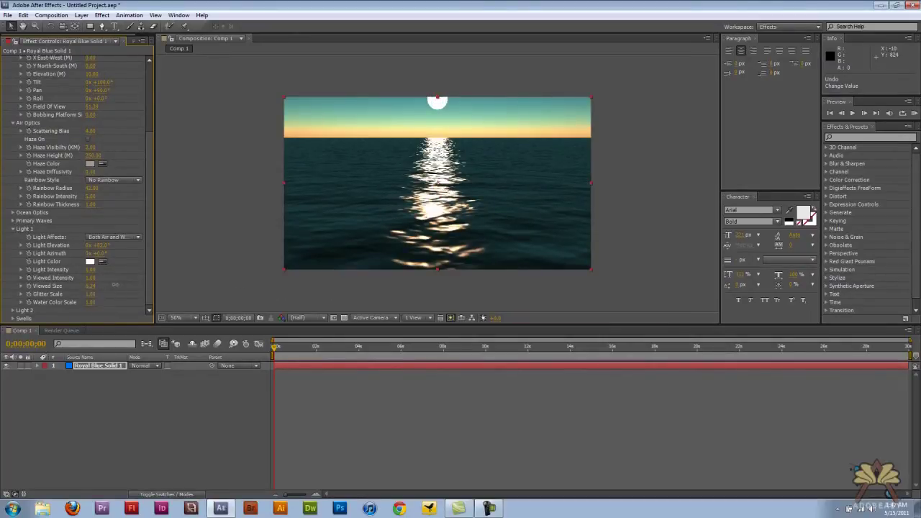
drag(114, 285, 131, 285)
drag(207, 291, 259, 276)
drag(92, 188, 101, 188)
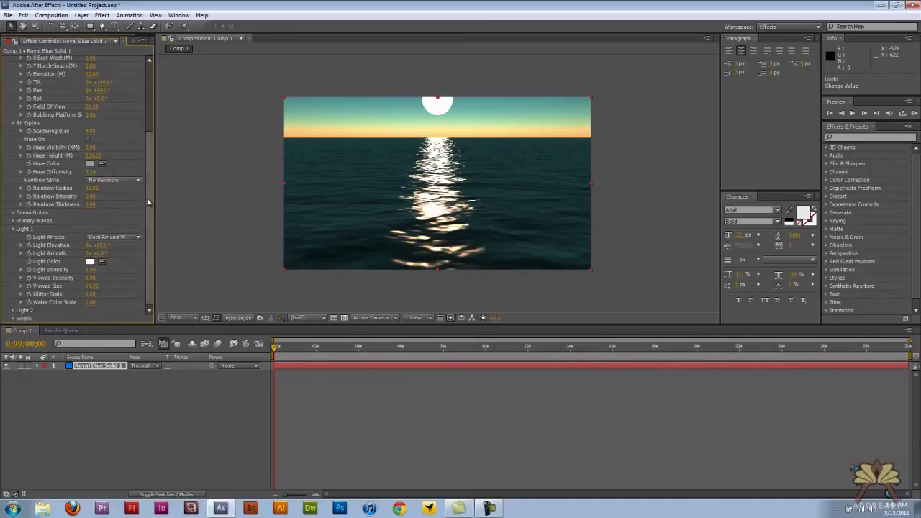
drag(152, 206, 147, 118)
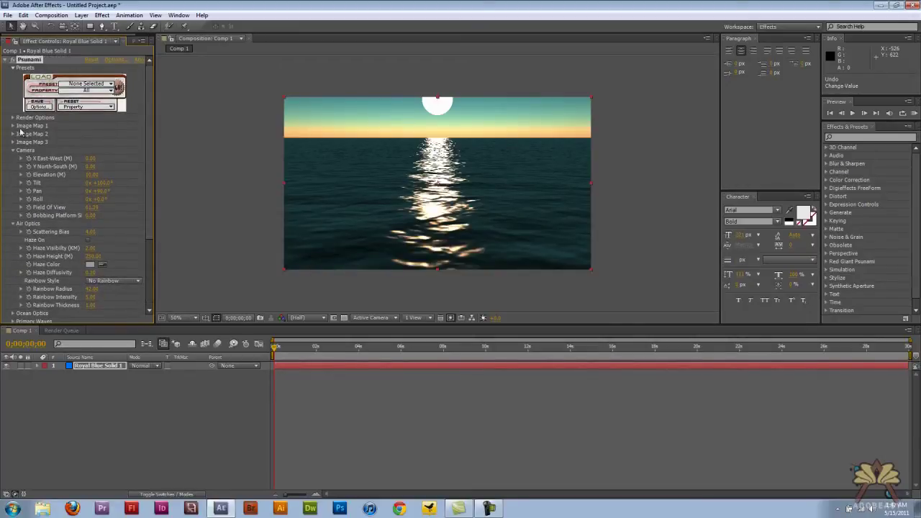
Collapse Camera and Presets, expand Render Options, and set Render Mode to Wireframe
click(12, 150)
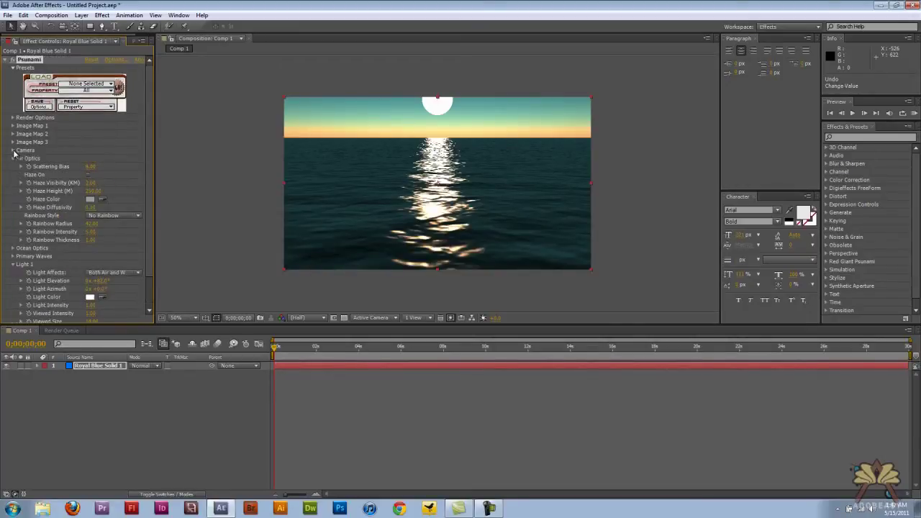
click(13, 68)
click(12, 75)
click(133, 84)
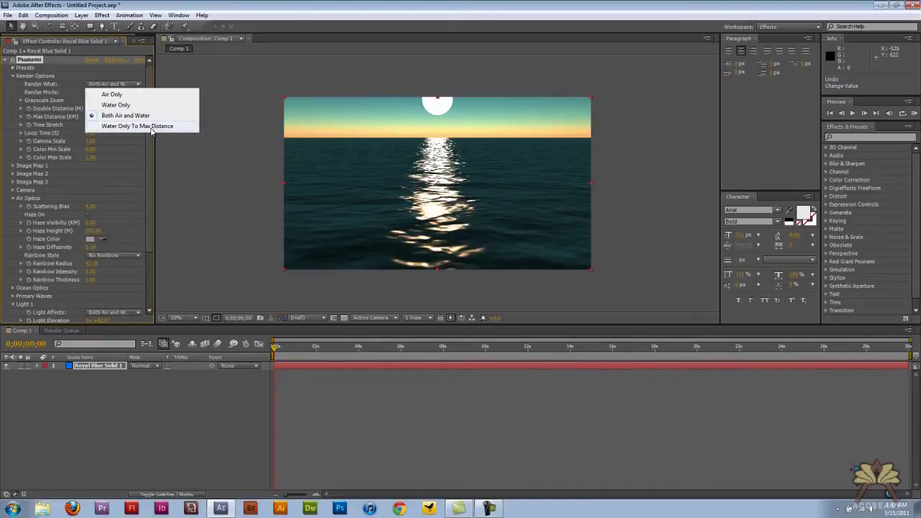
click(116, 83)
click(113, 93)
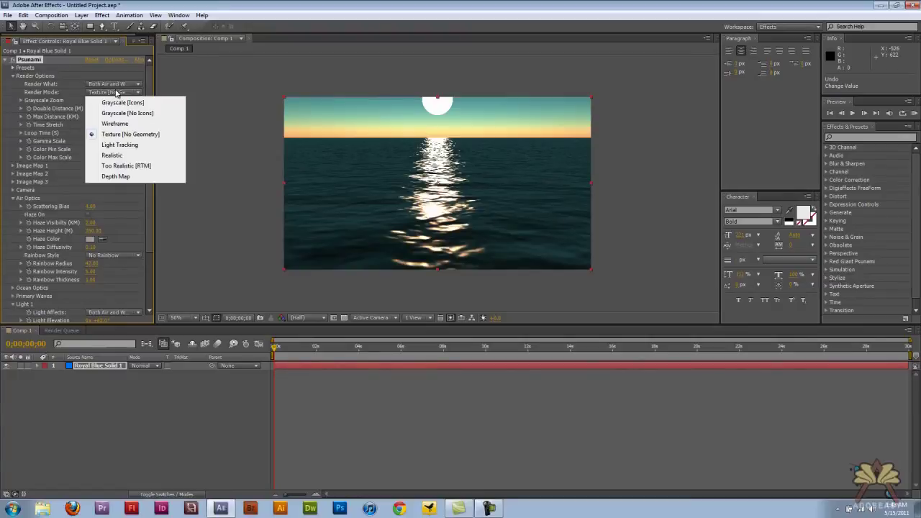
click(132, 123)
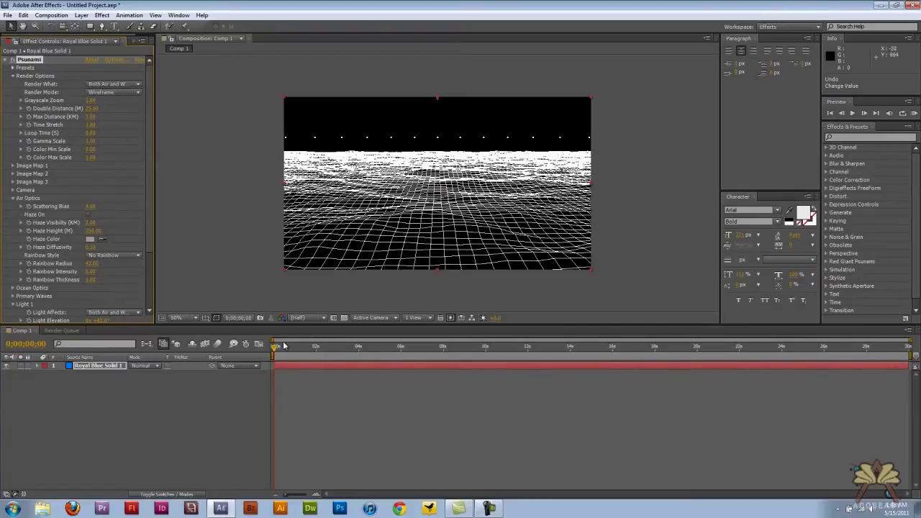
Scrub the timeline to about five seconds and back to one second to view the wireframe ocean
drag(283, 346, 318, 330)
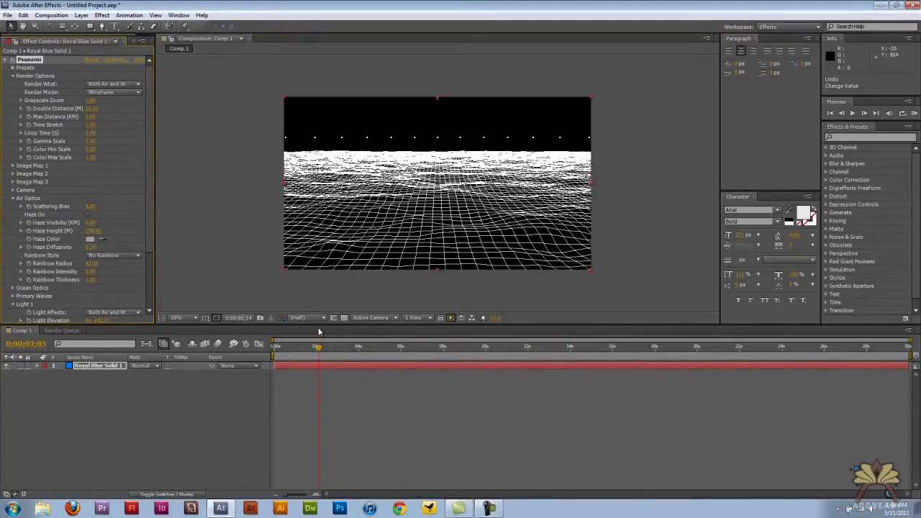
click(439, 141)
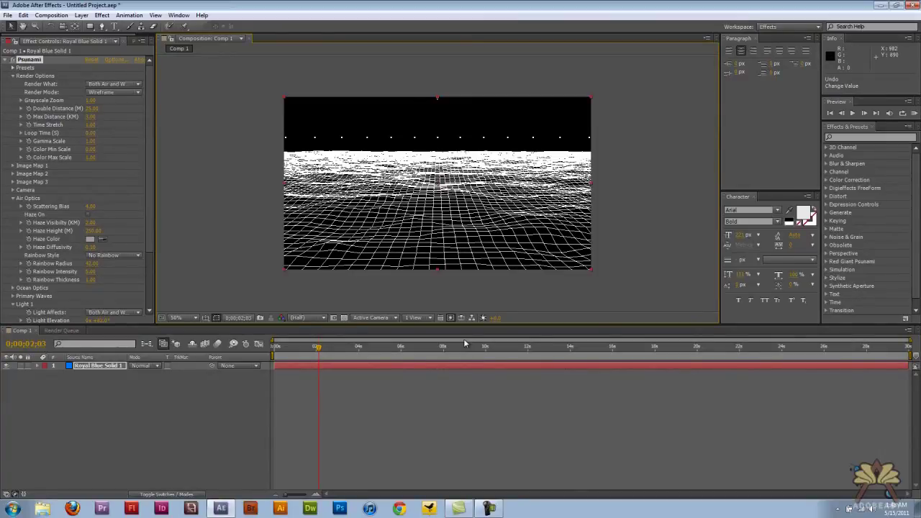
drag(353, 349, 391, 348)
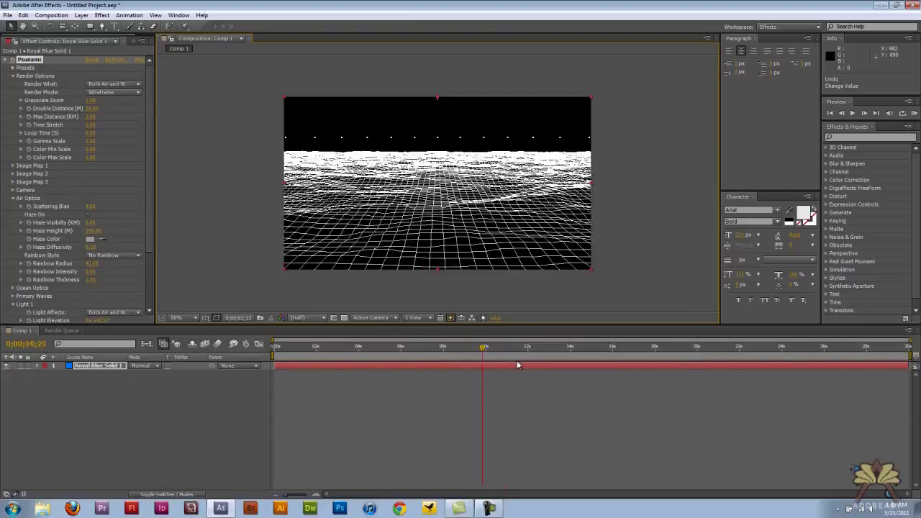
click(392, 349)
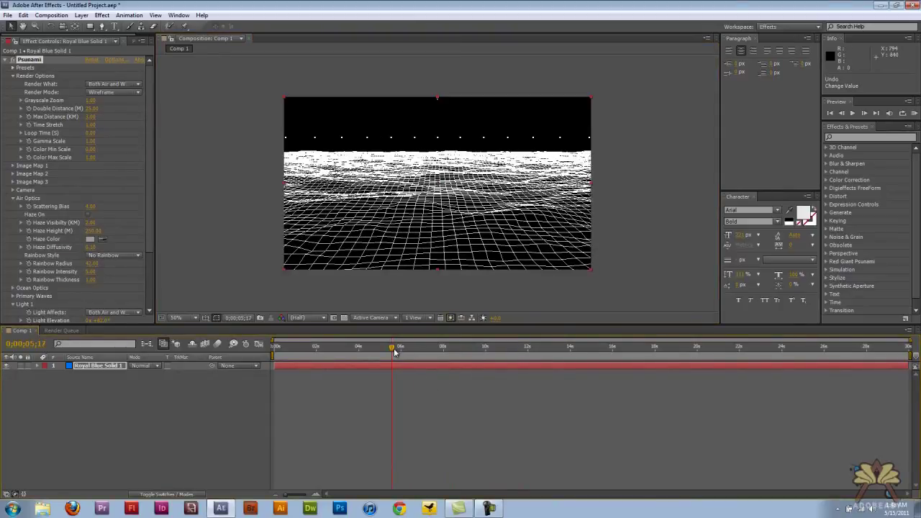
drag(392, 349, 282, 348)
Set Psunami's Render Mode back to Too Realistic [RTM]
click(113, 86)
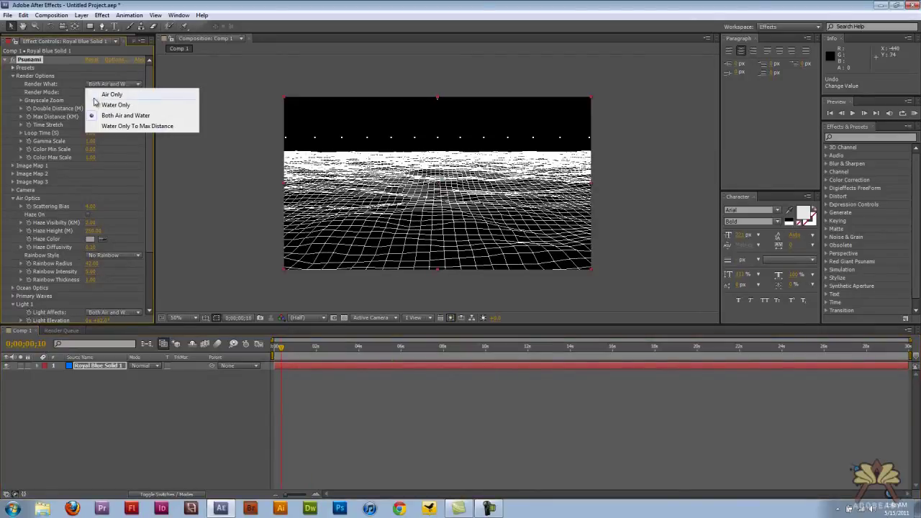
click(165, 157)
click(115, 92)
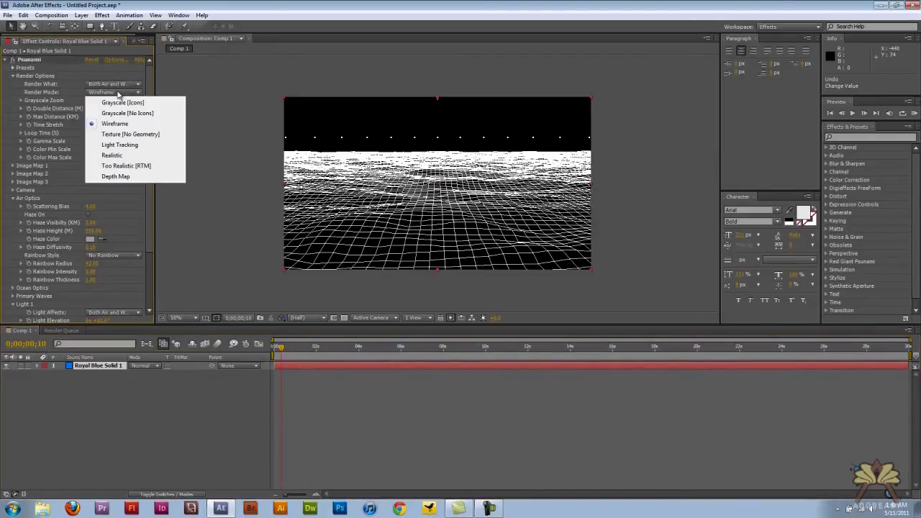
click(121, 167)
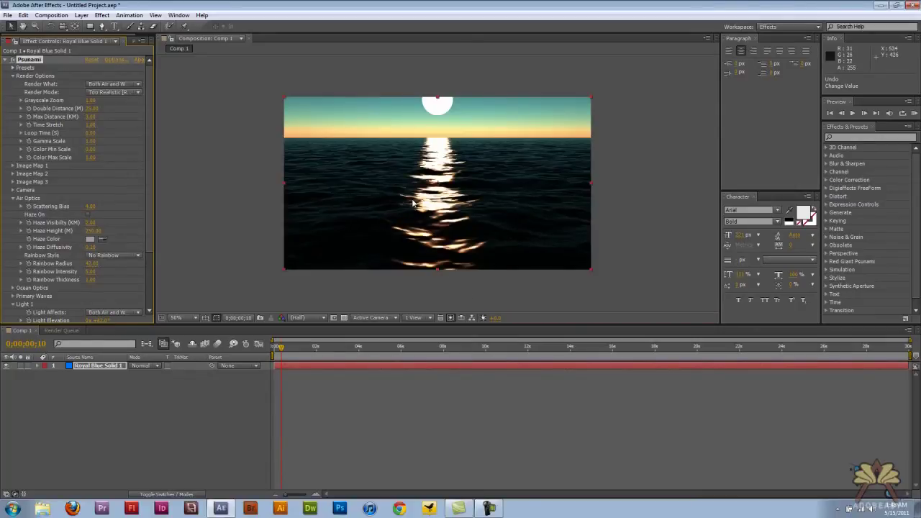
Play back the photoreal sunset ocean, then stop at an earlier frame
key(space)
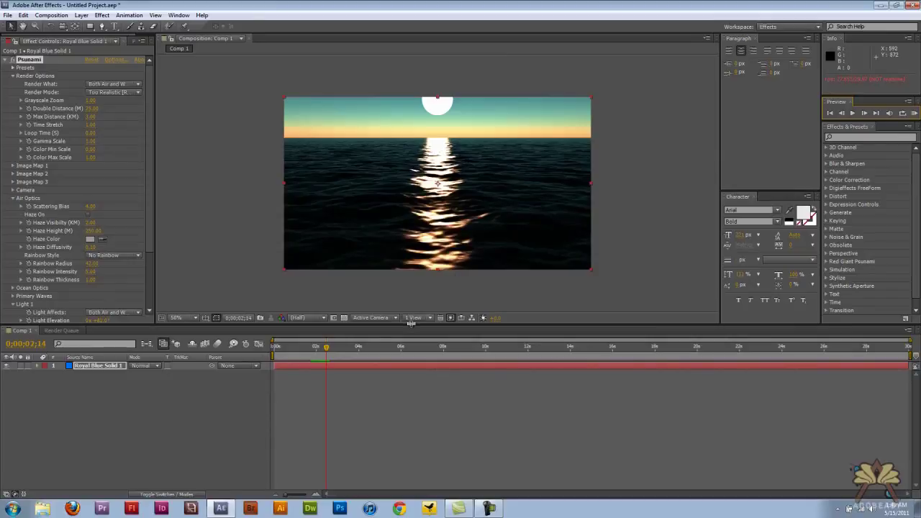
drag(327, 349, 315, 349)
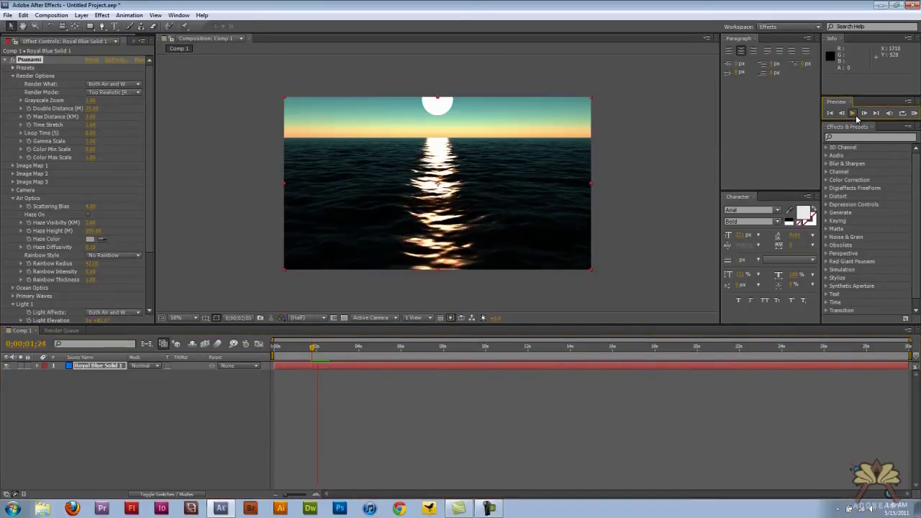
click(314, 349)
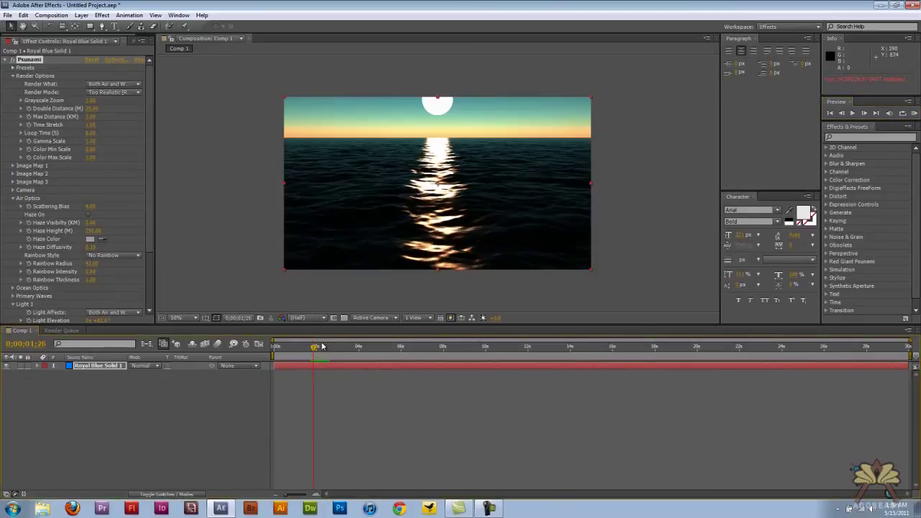